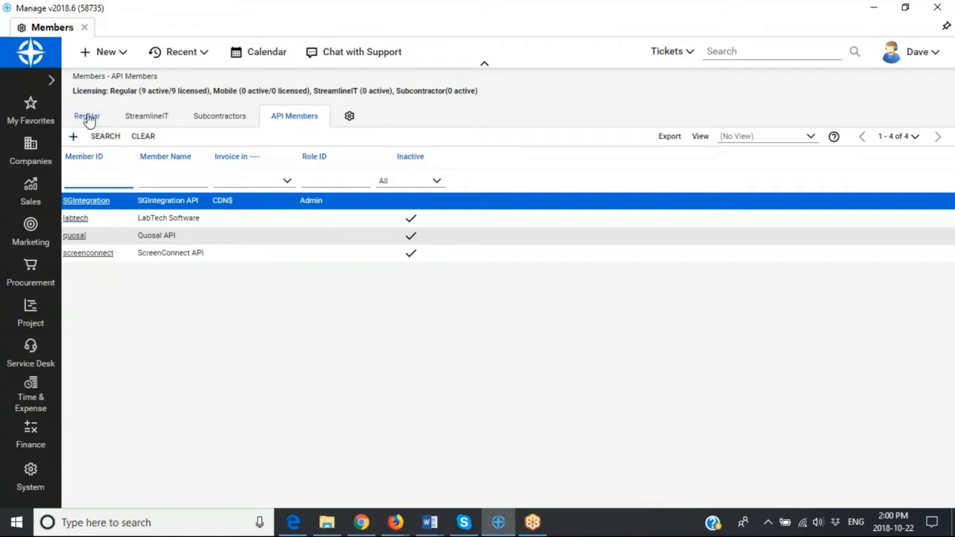
Step: Compare the API and regular member lists, and open the detail record of the third regular member
left_click(87, 118)
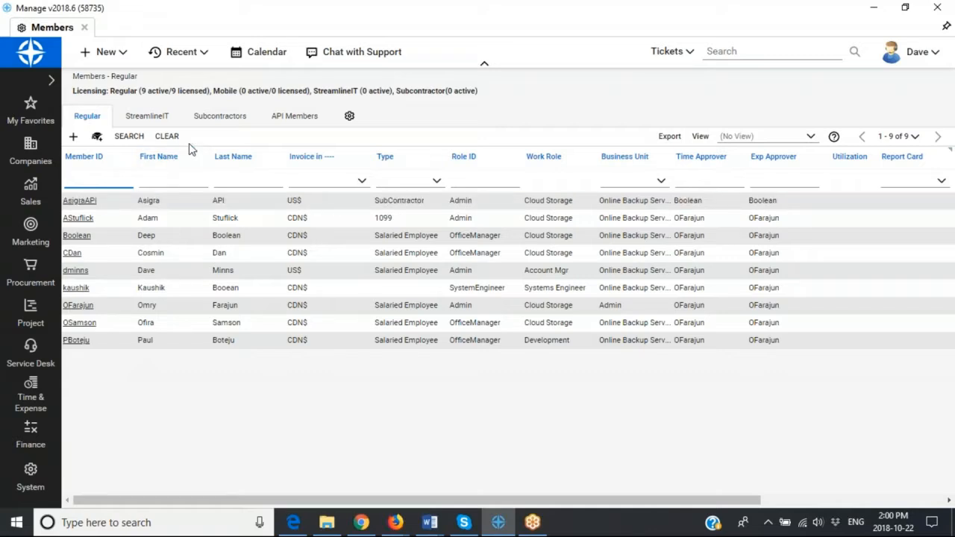
left_click(299, 117)
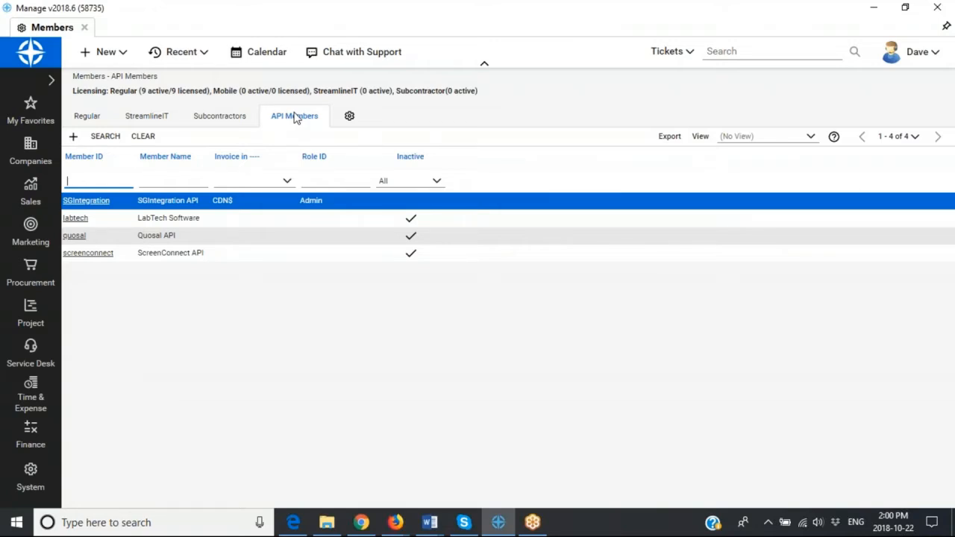
left_click(88, 118)
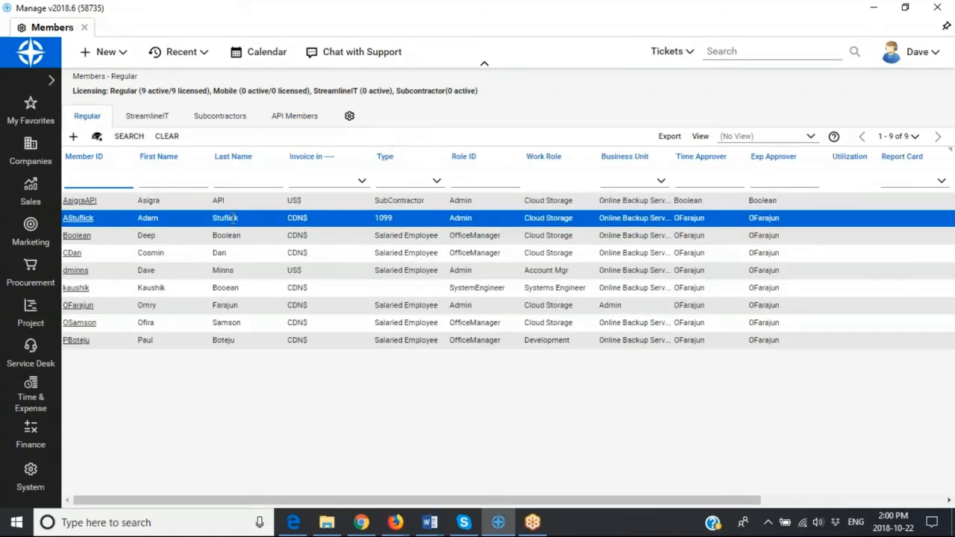
left_click(76, 236)
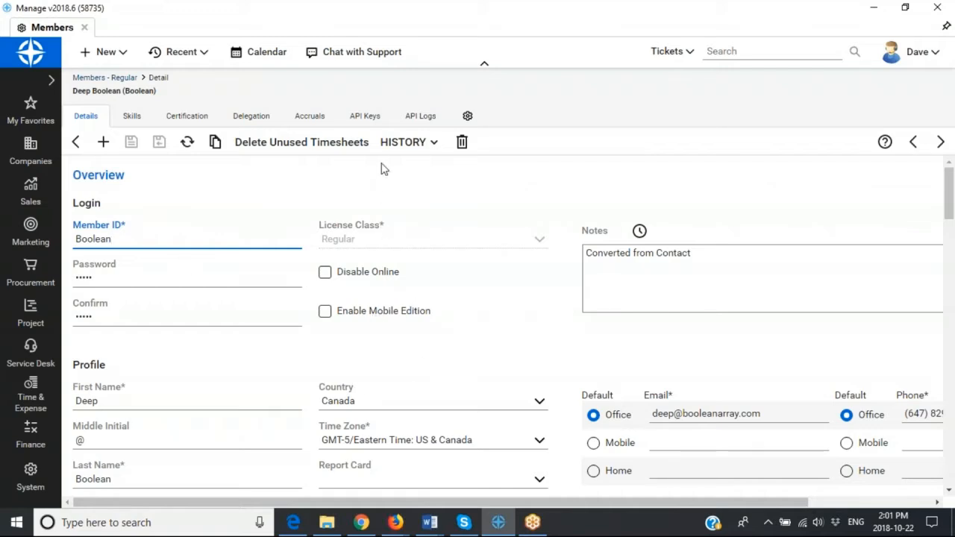
Step: Create and save a new API key for this member with the description "Integration w Storage Guardian"
left_click(365, 120)
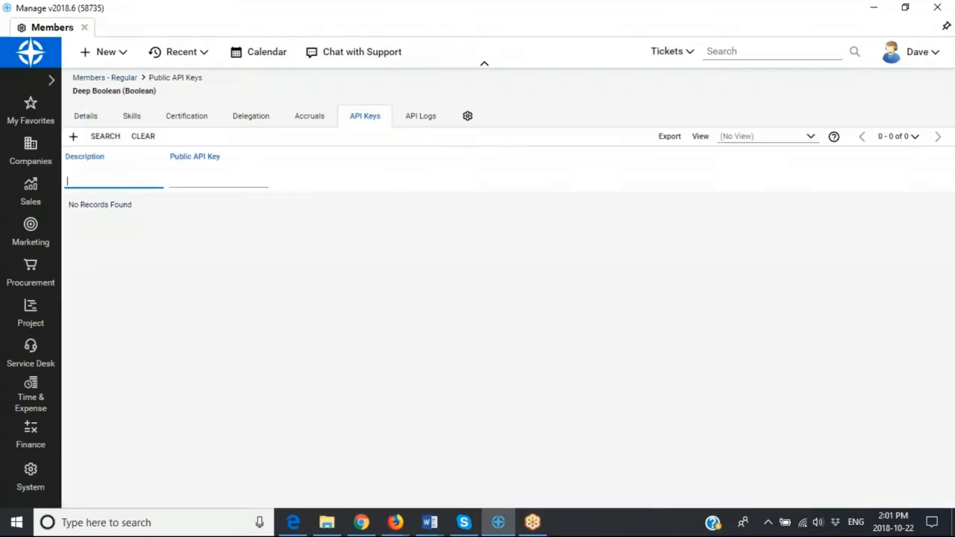
left_click(75, 140)
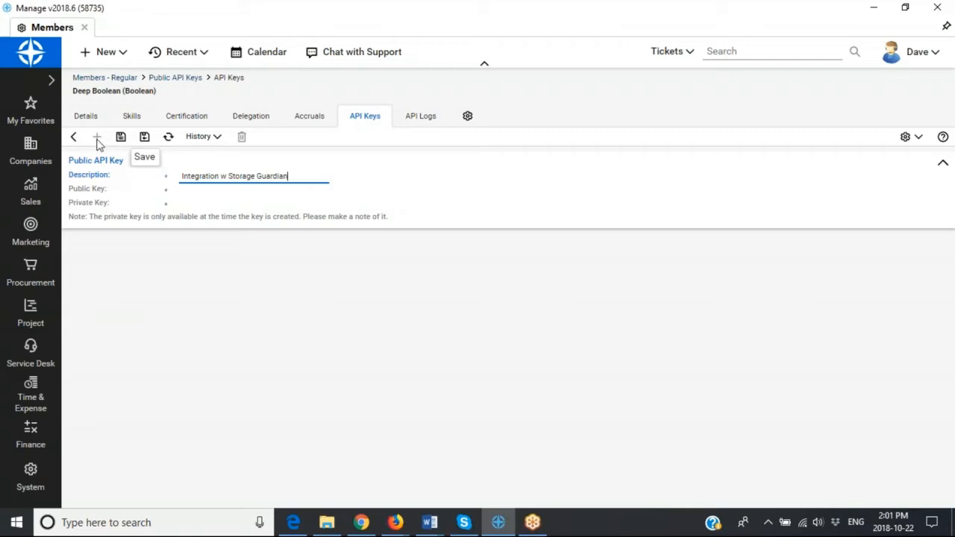
left_click(122, 142)
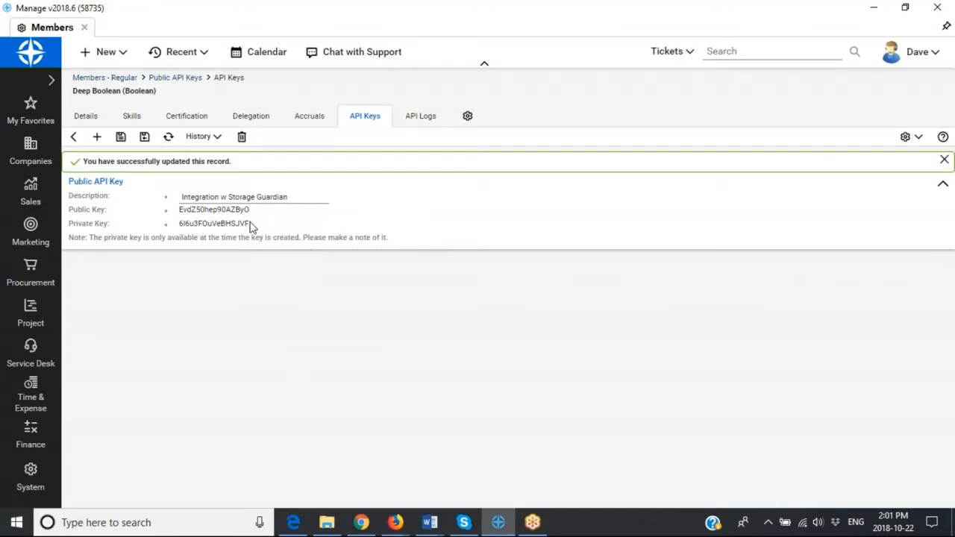
Step: Copy the new private API key, replace the text in the member's Notes with it, and try to save the record
left_click_drag(251, 224, 180, 225)
key("ctrl+c")
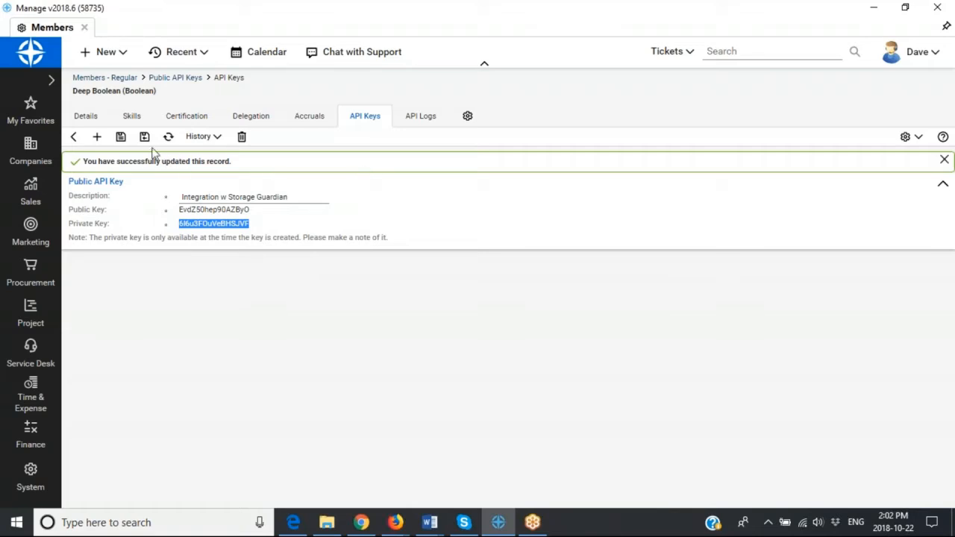
left_click(80, 118)
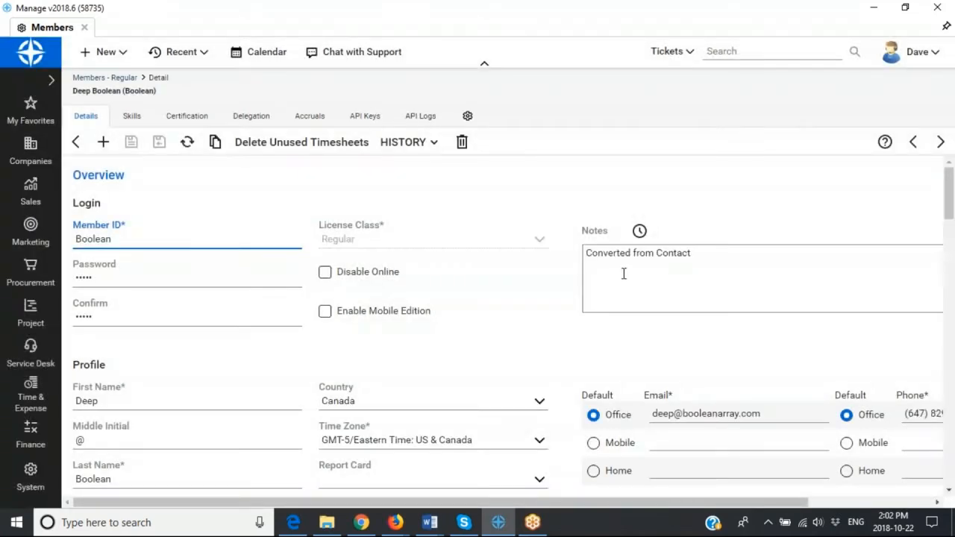
left_click(602, 275)
left_click_drag(695, 253, 586, 258)
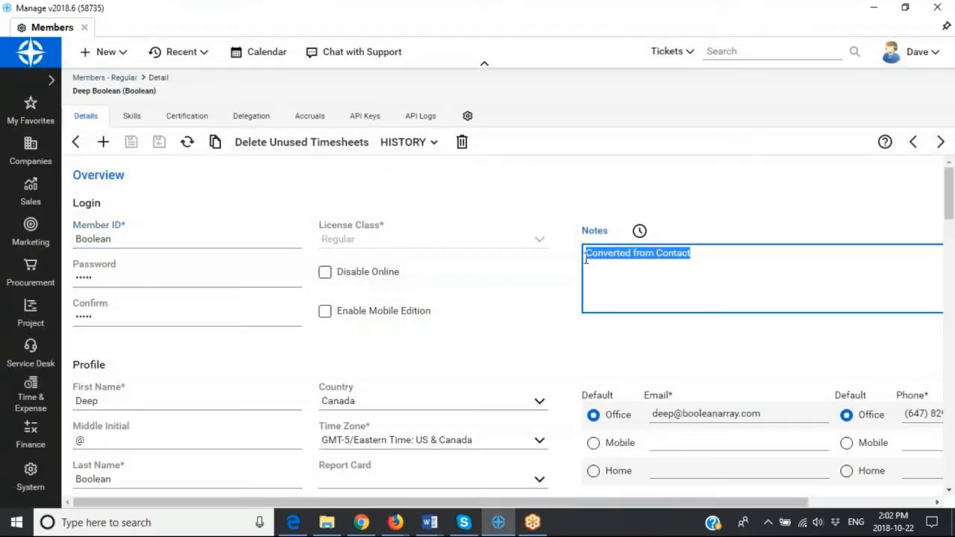
key("ctrl+v")
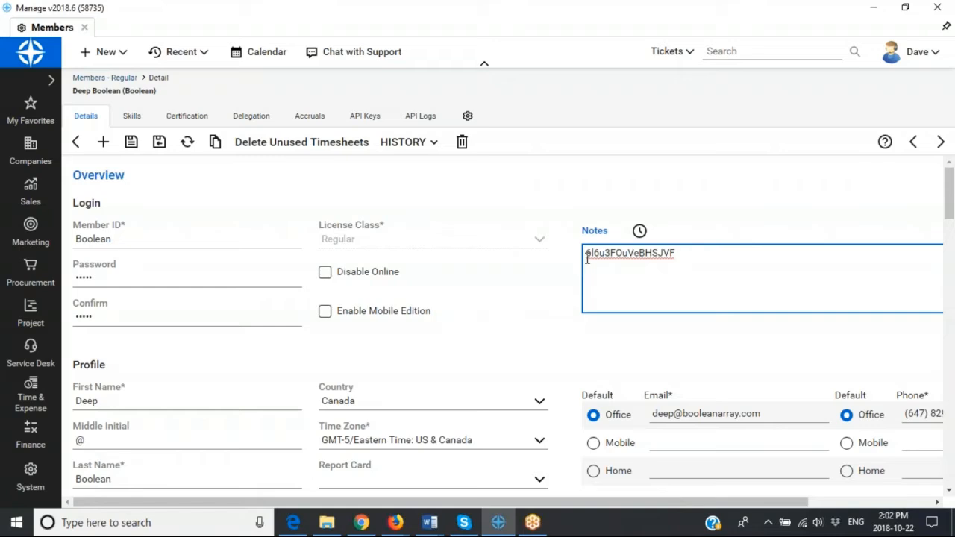
left_click(131, 144)
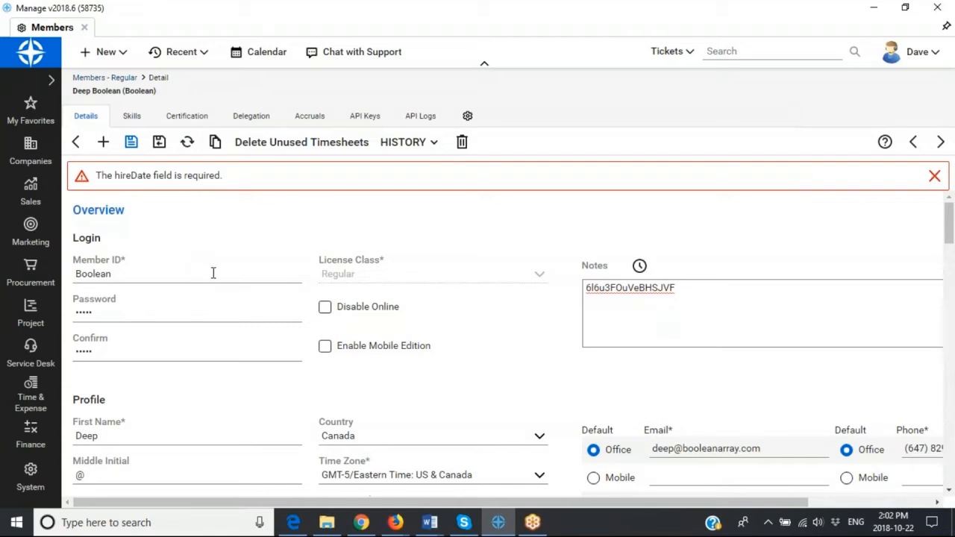
Step: Set the member's required Hire Date to 2018-10-22 and save the record
scroll(224, 274, "down", 3)
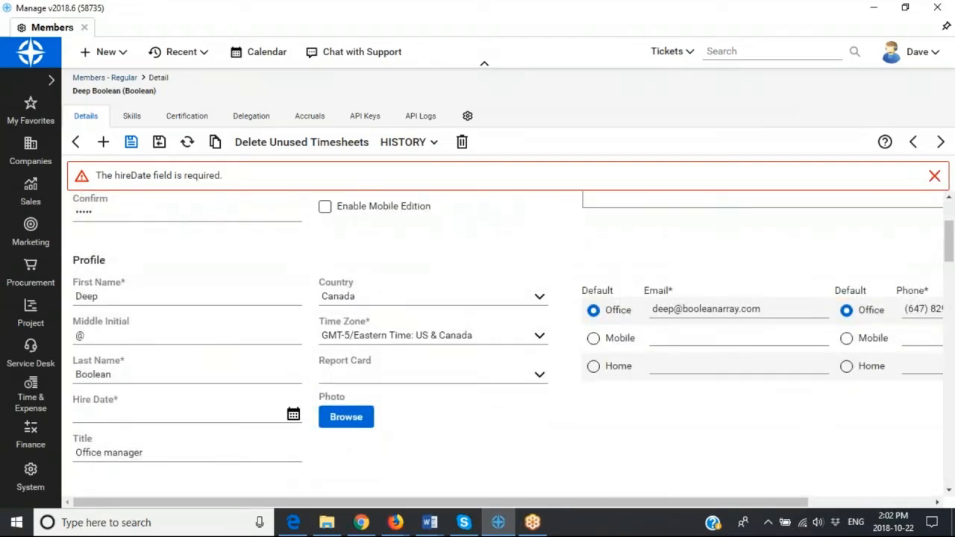
scroll(507, 336, "down", 5)
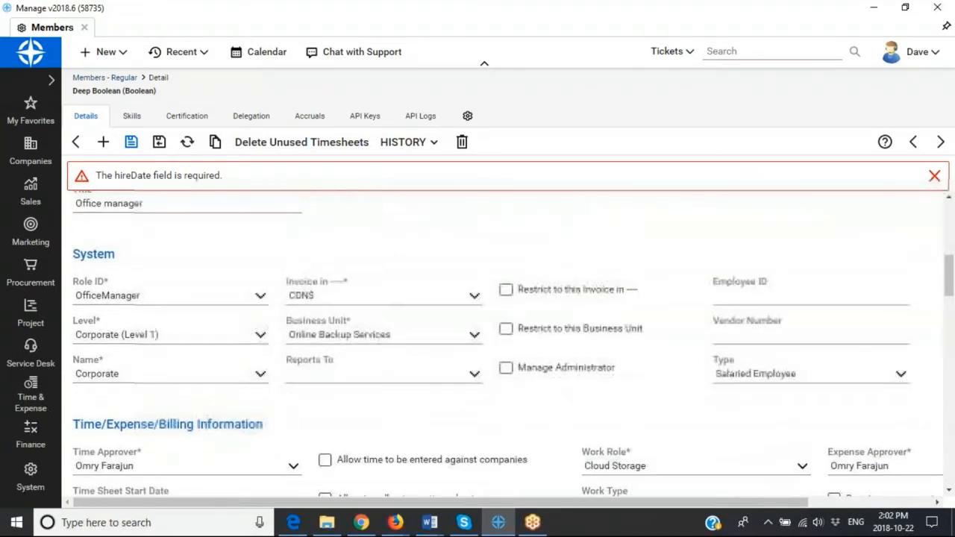
scroll(217, 186, "down", 2)
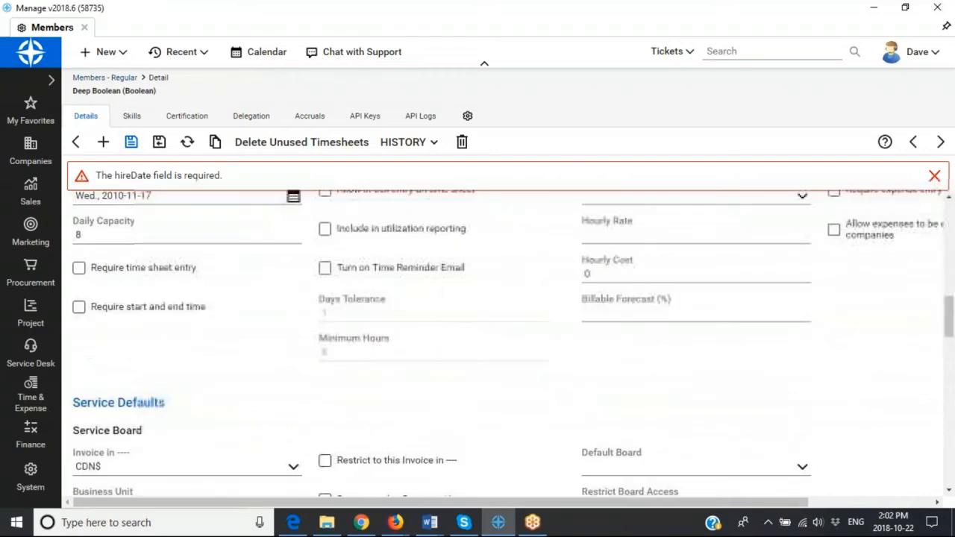
scroll(216, 187, "up", 3)
scroll(231, 315, "down", 3)
scroll(232, 315, "down", 5)
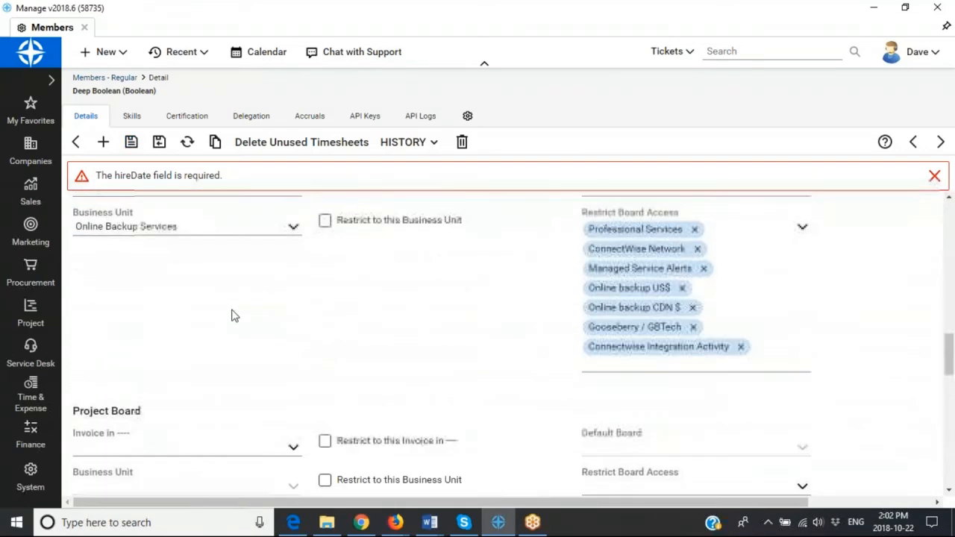
scroll(509, 344, "down", 5)
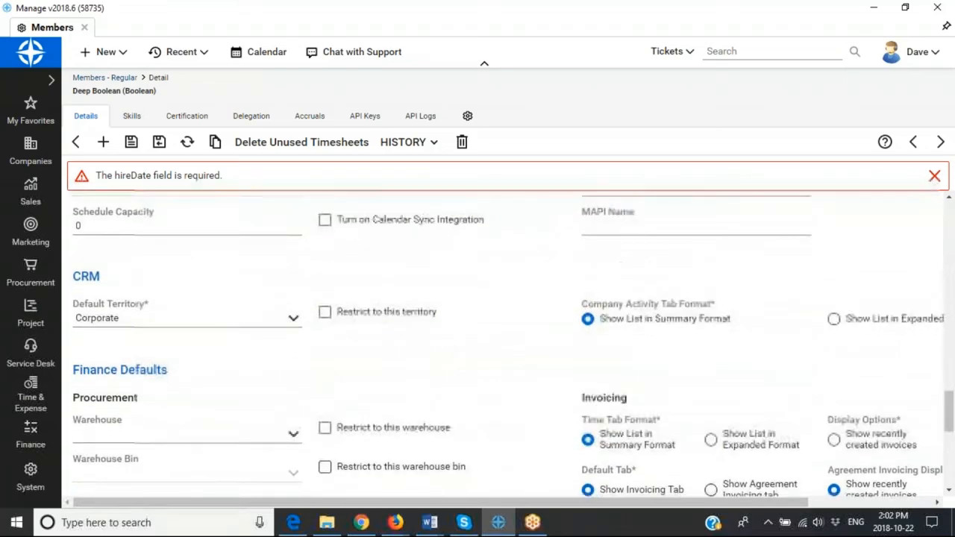
scroll(508, 339, "up", 12)
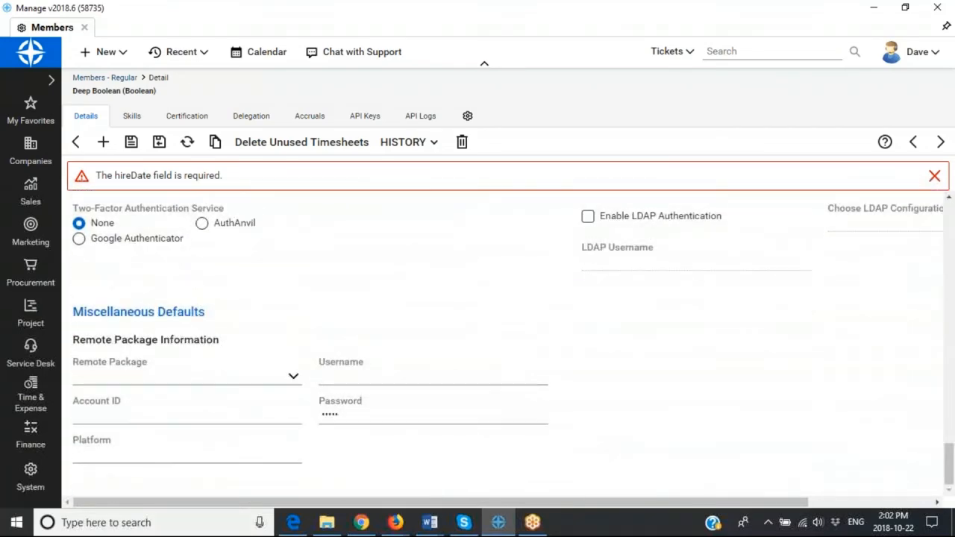
scroll(508, 339, "up", 8)
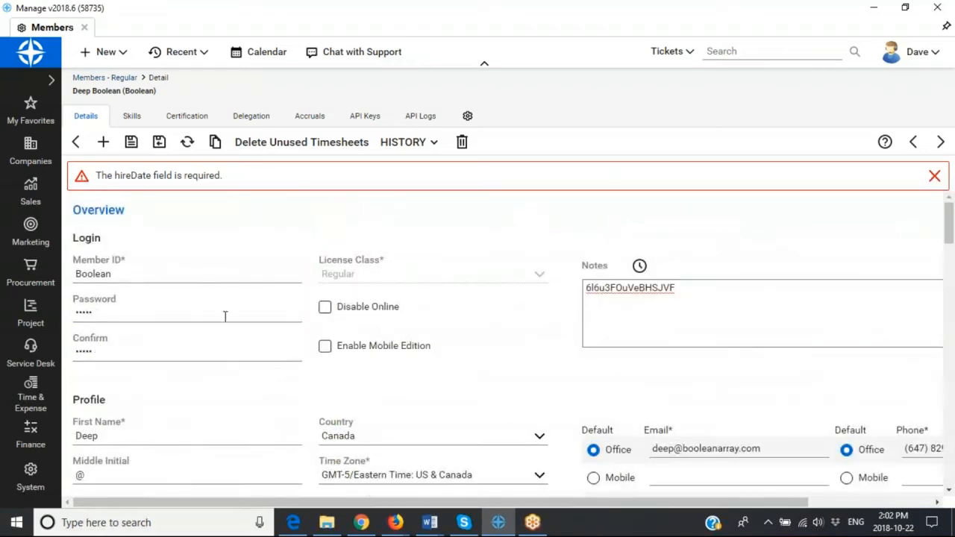
scroll(227, 320, "down", 2)
scroll(224, 337, "down", 2)
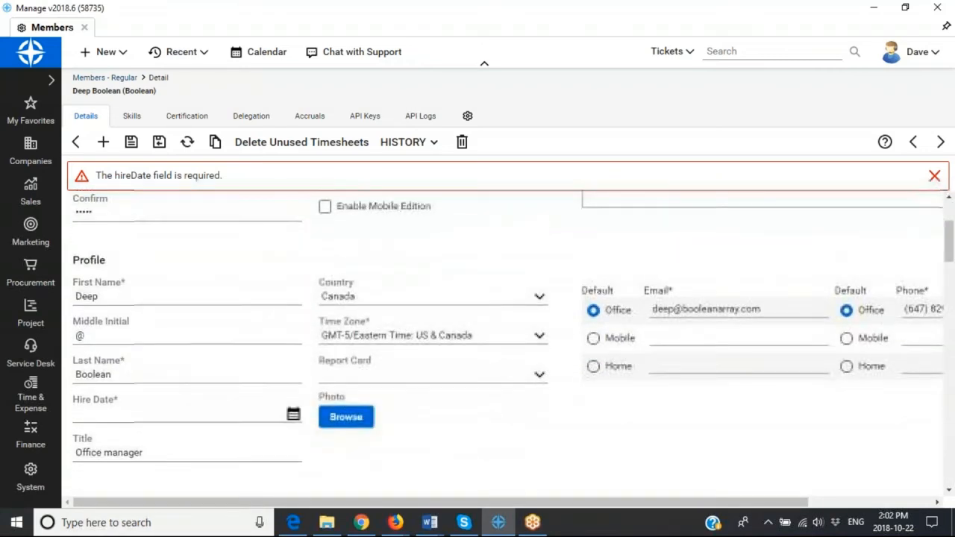
left_click(294, 415)
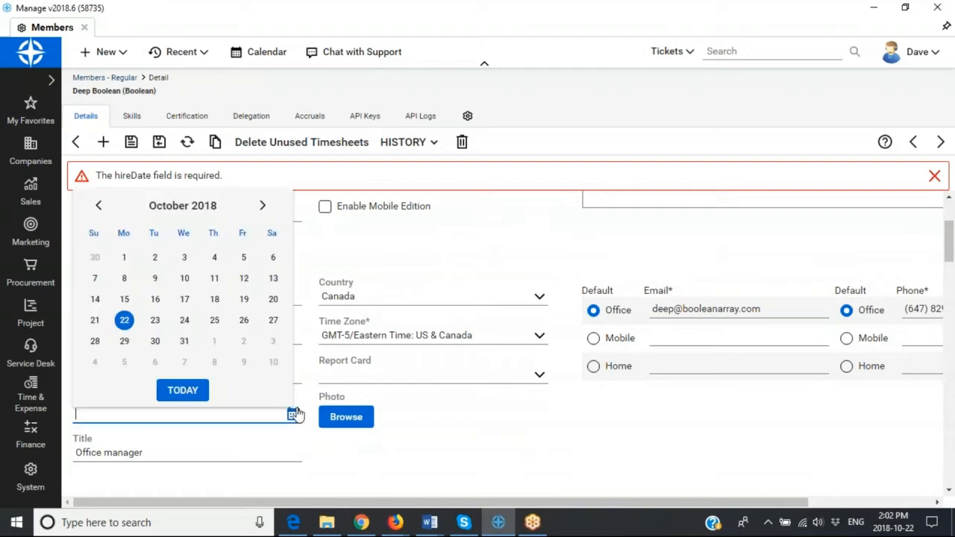
left_click(125, 320)
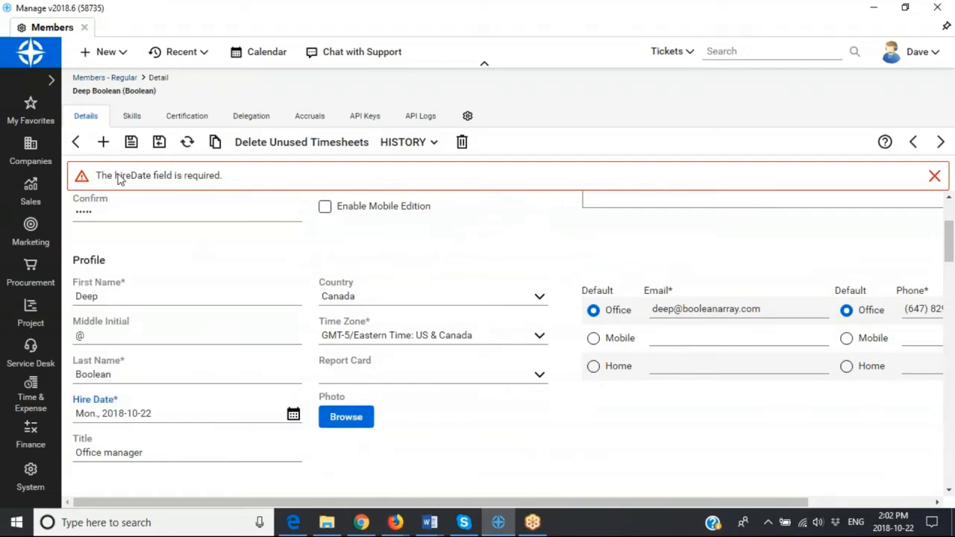
left_click(131, 142)
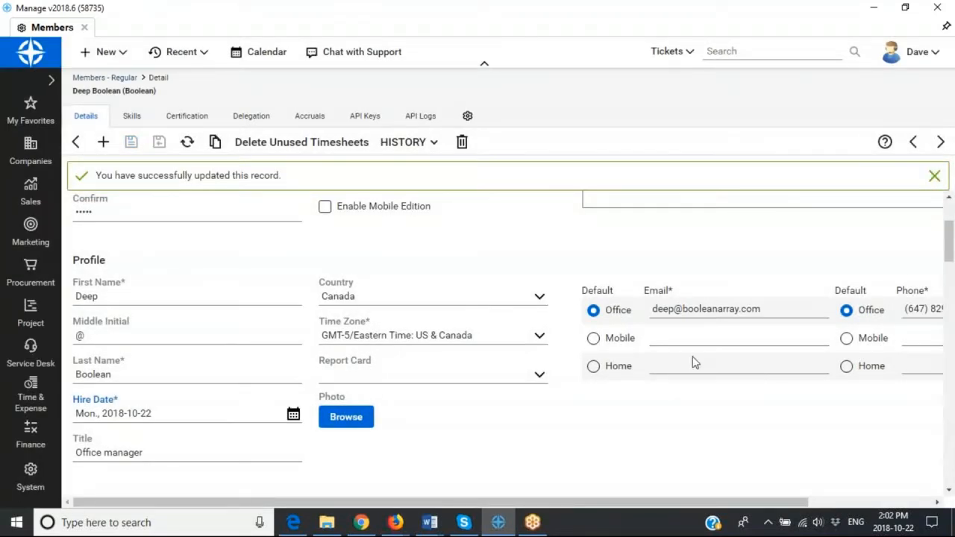
Step: Switch to the ConnectWise Setup Login page in Microsoft Edge and paste the copied private API key into the PrivateKey field
left_click(373, 120)
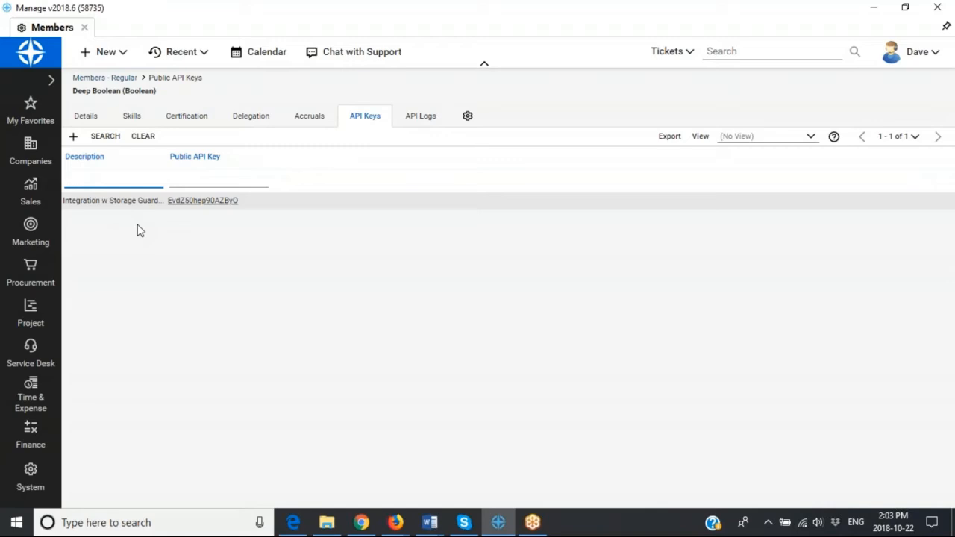
left_click(294, 524)
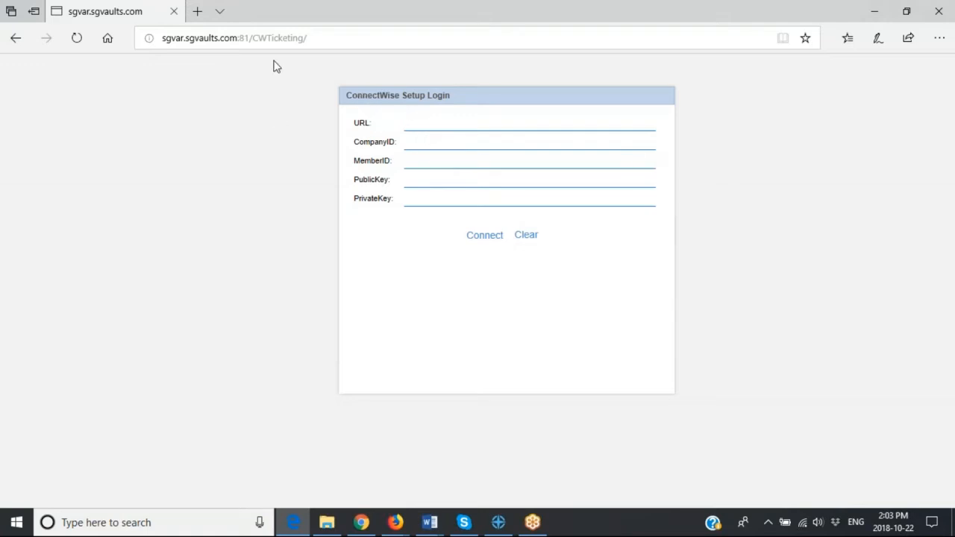
left_click(414, 122)
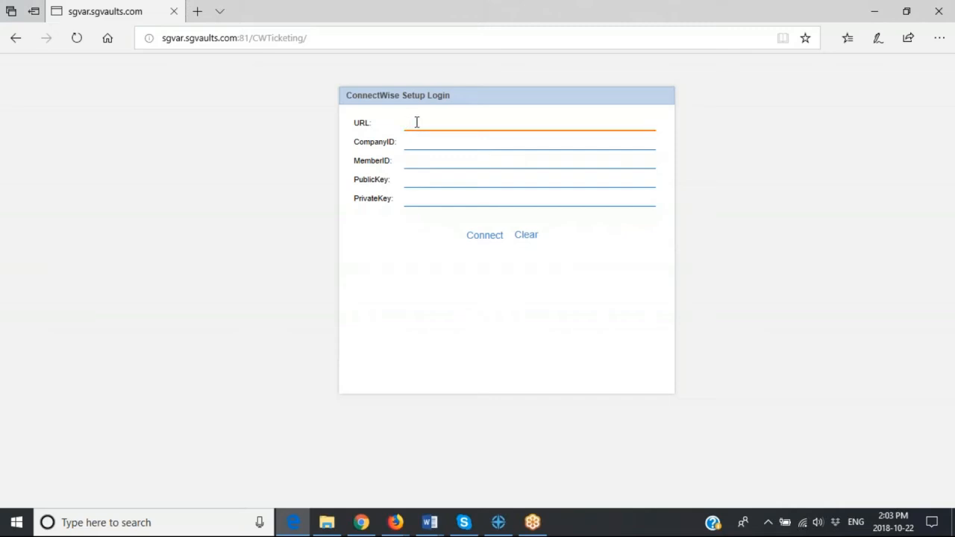
left_click(421, 142)
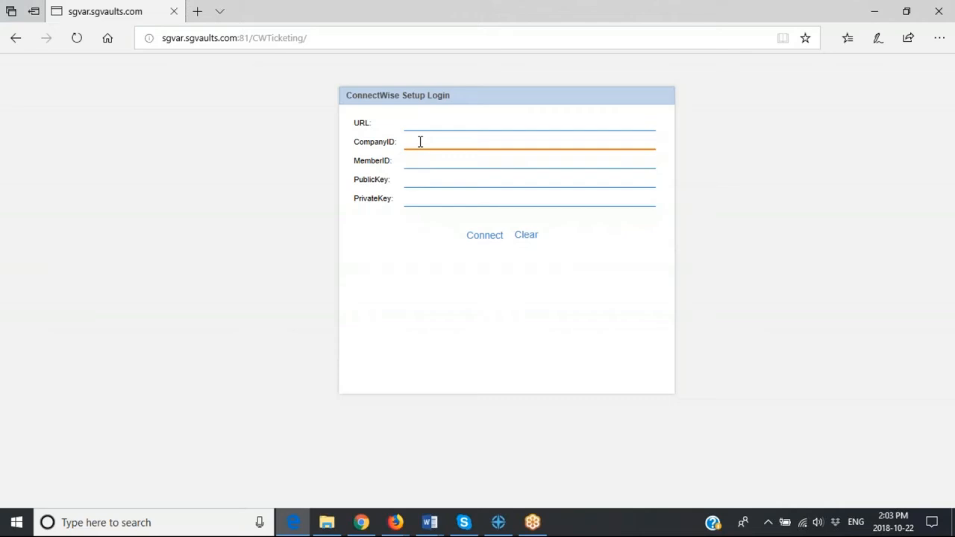
left_click(409, 122)
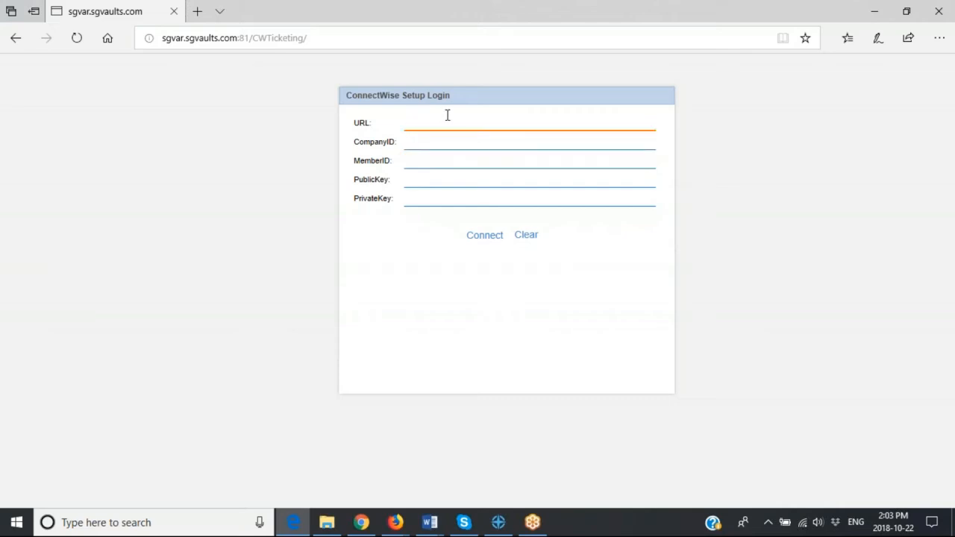
left_click(418, 162)
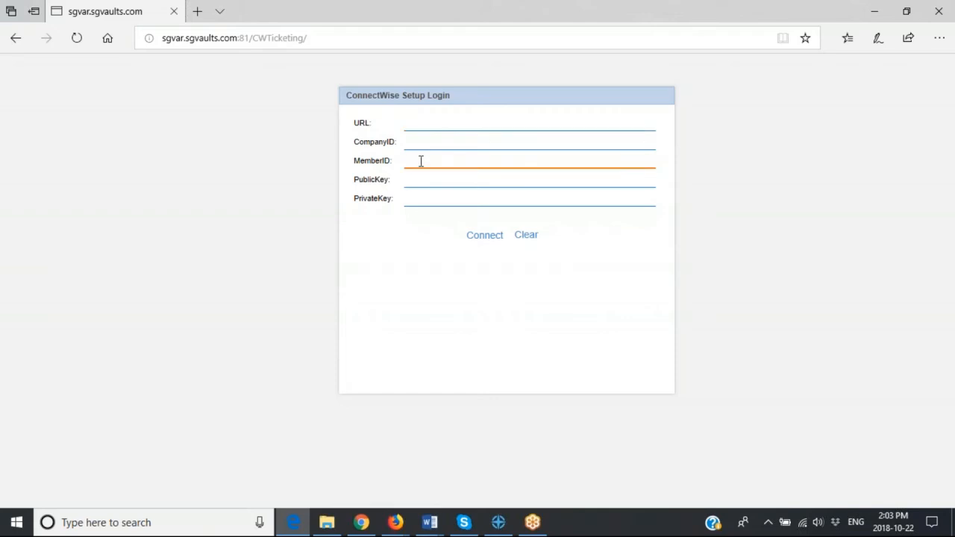
left_click(497, 523)
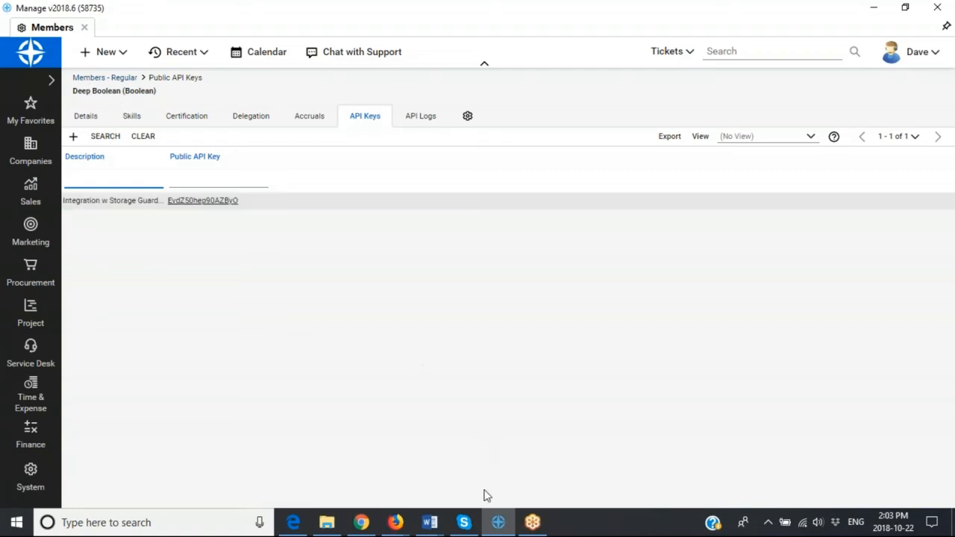
left_click(294, 524)
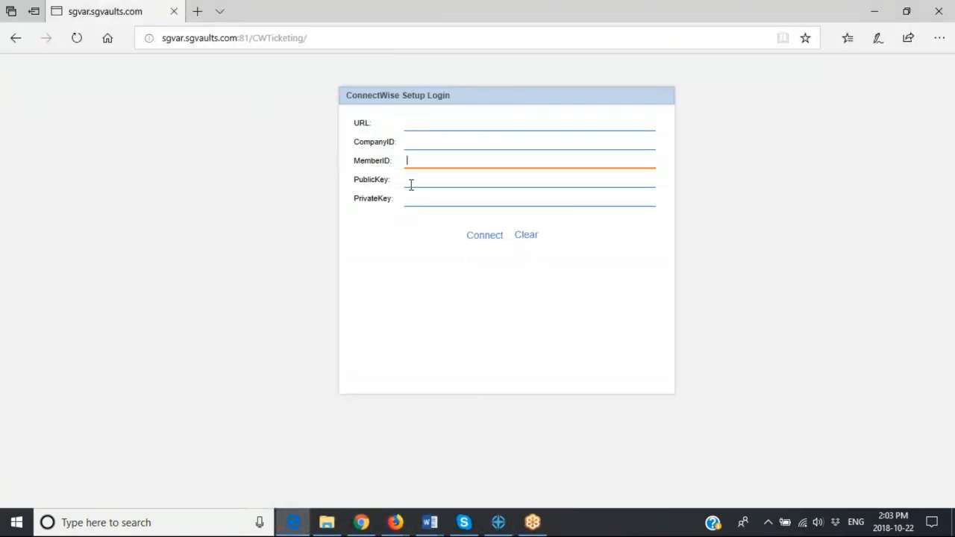
left_click(411, 200)
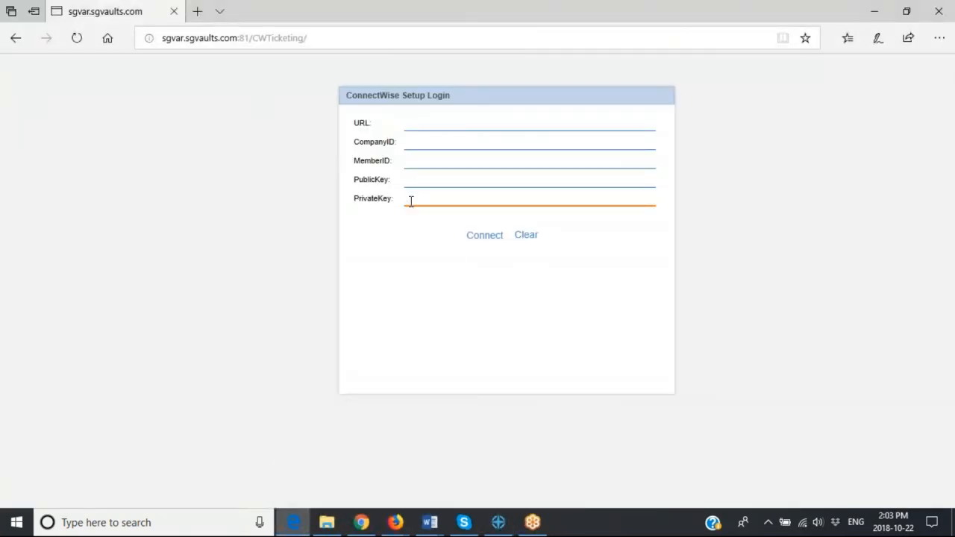
key("ctrl+v")
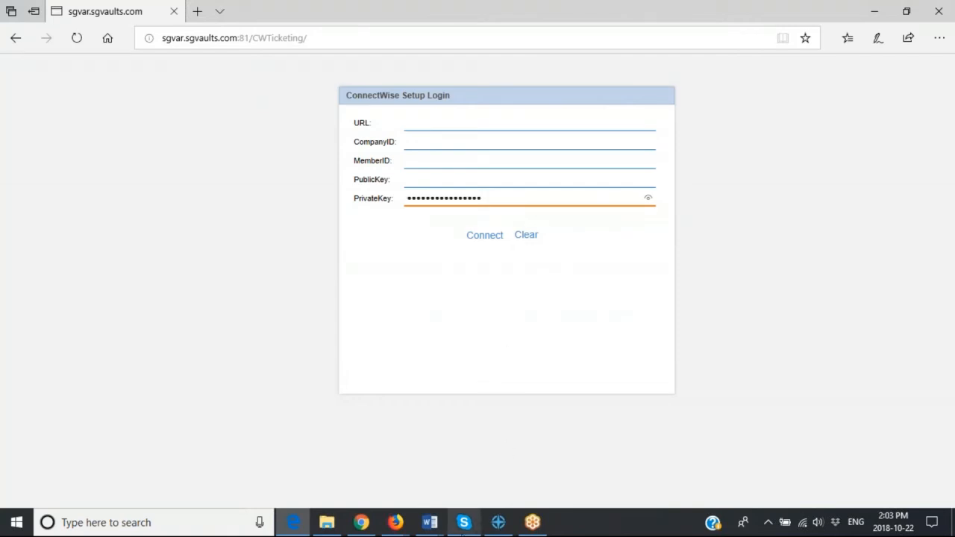
Step: Switch back to ConnectWise Manage and copy the public key from the "Integration w Storage Guardian" API key record
left_click(498, 523)
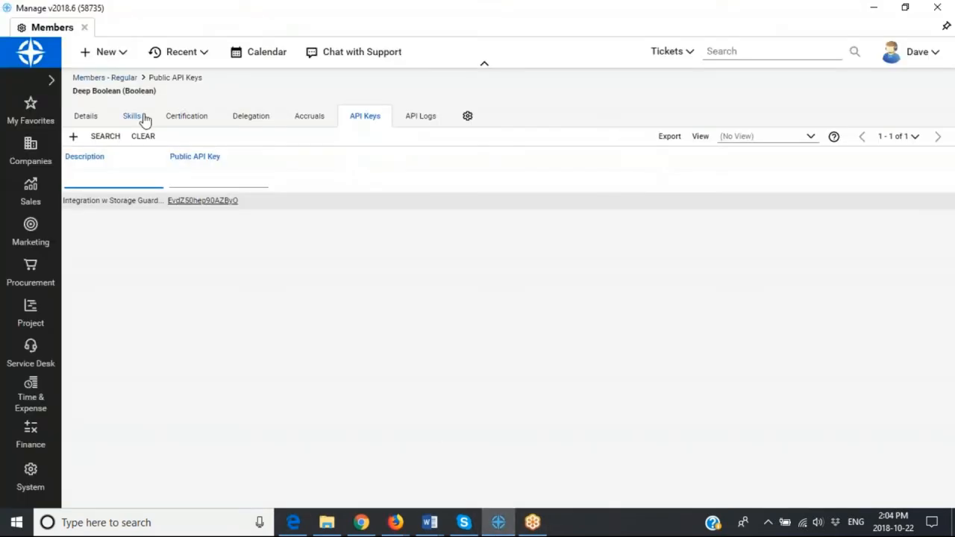
left_click(198, 207)
left_click_drag(253, 192, 173, 202)
key("ctrl+c")
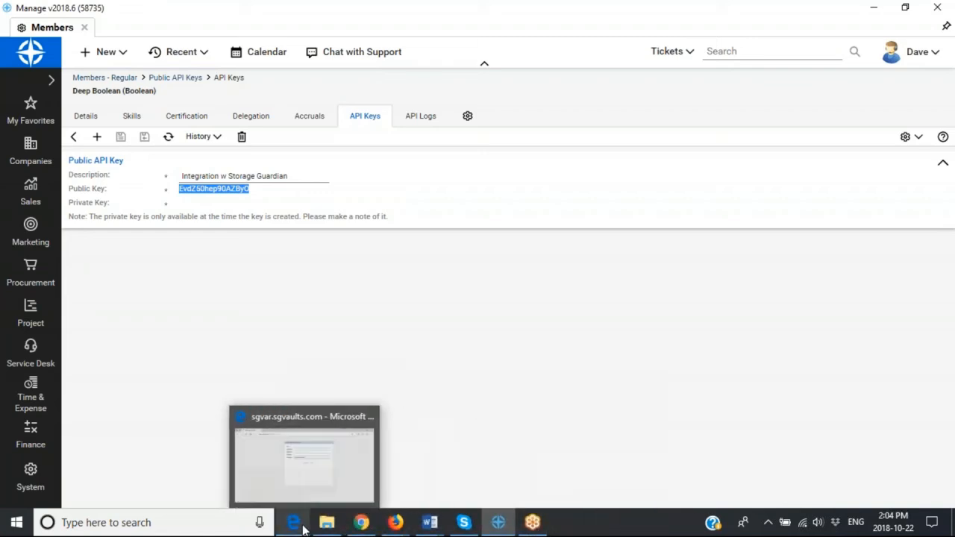
Step: Switch to the ConnectWise Setup Login page in Microsoft Edge, paste the copied public API key into the PublicKey field and trim stray trailing characters
left_click(288, 490)
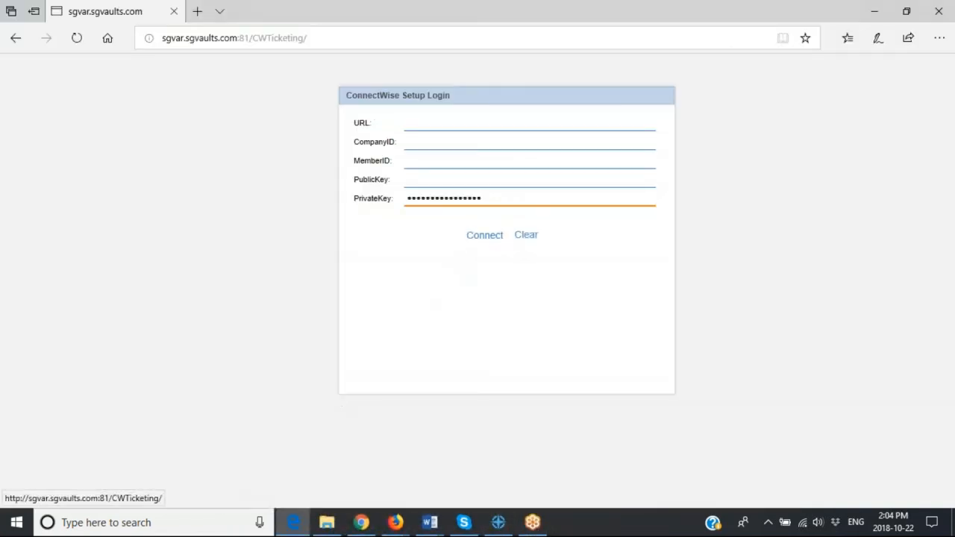
left_click(421, 179)
key("ctrl+v")
key("BackSpace")
key("Delete")
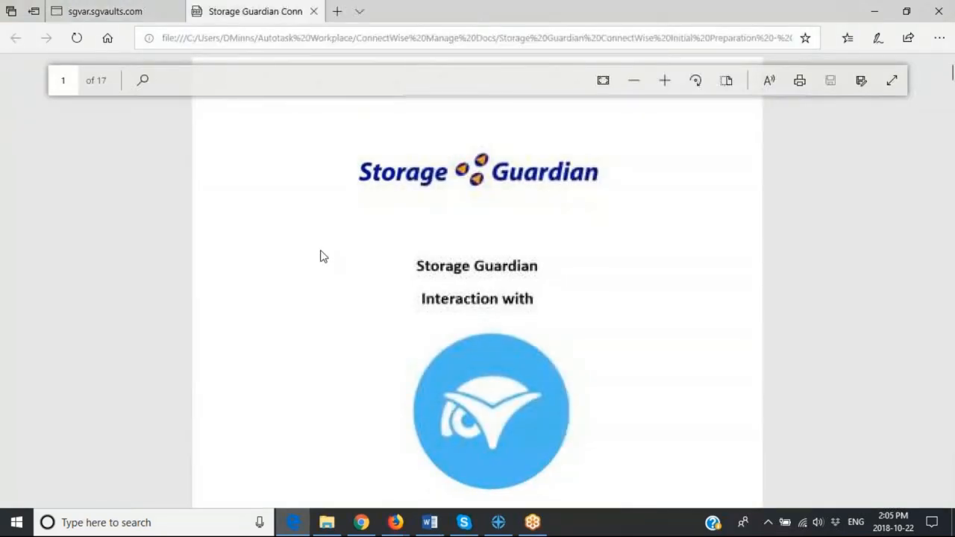
Step: Look through the Storage Guardian preparation document's cover, table of contents and overview, up to the Members screen instructions on page 4
scroll(359, 258, "down", 3)
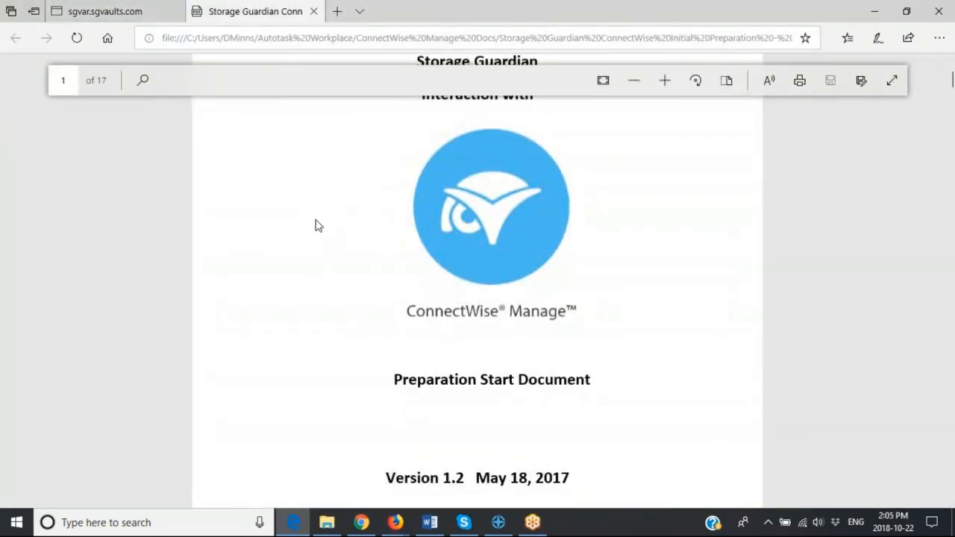
scroll(316, 223, "up", 1)
scroll(316, 223, "down", 2)
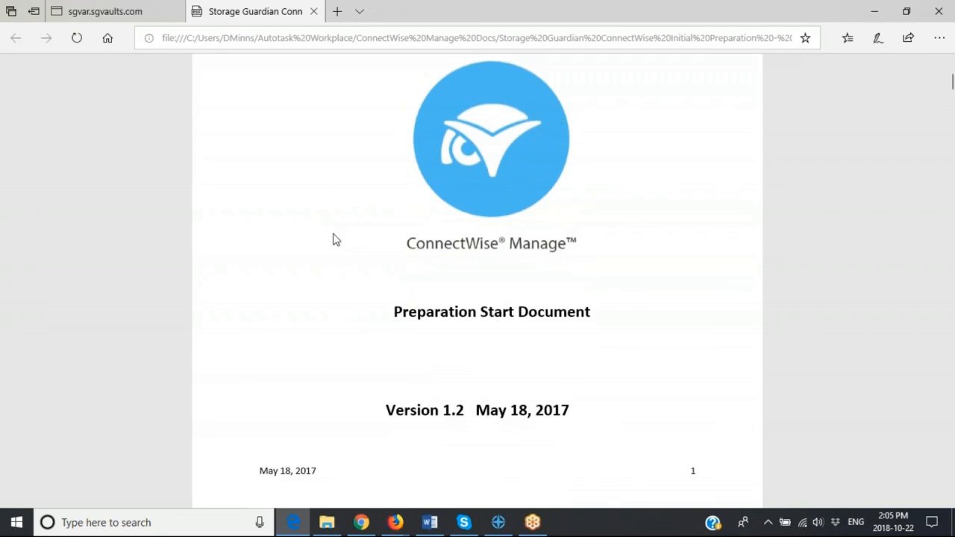
scroll(326, 258, "down", 1)
scroll(326, 258, "down", 12)
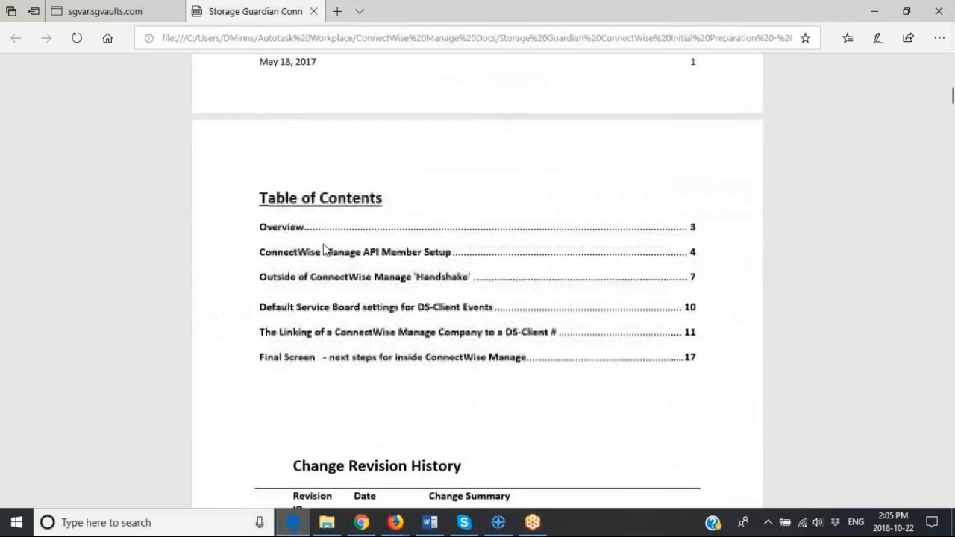
scroll(333, 249, "down", 12)
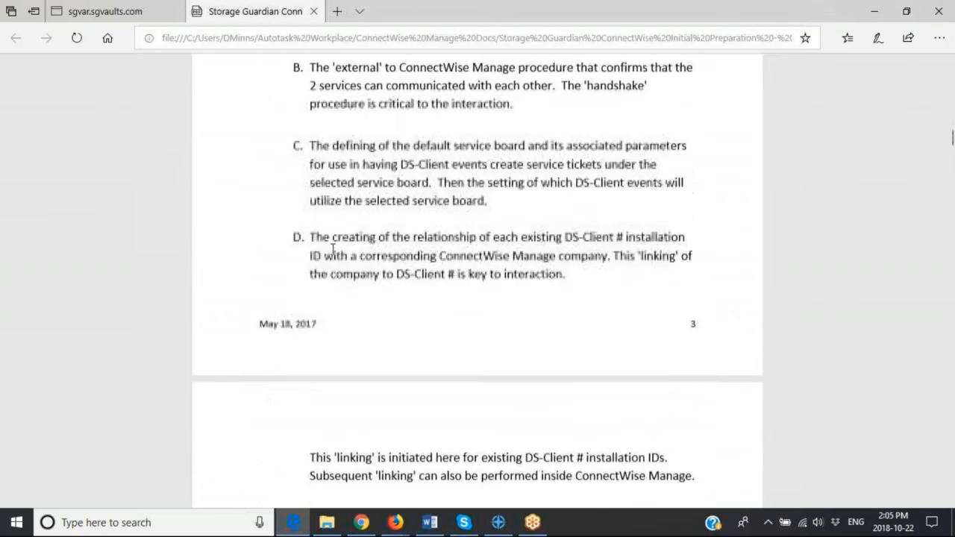
scroll(337, 251, "down", 5)
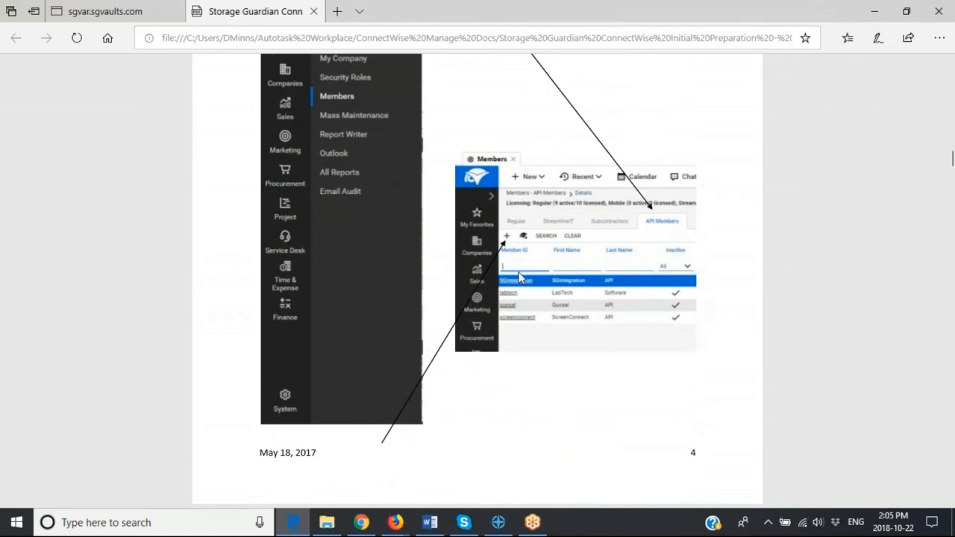
Step: Review the document's instructions for the API Member values, the public and private key creation, and the ConnectWise Setup Login 'Handshake'
scroll(507, 348, "down", 4)
scroll(464, 294, "down", 4)
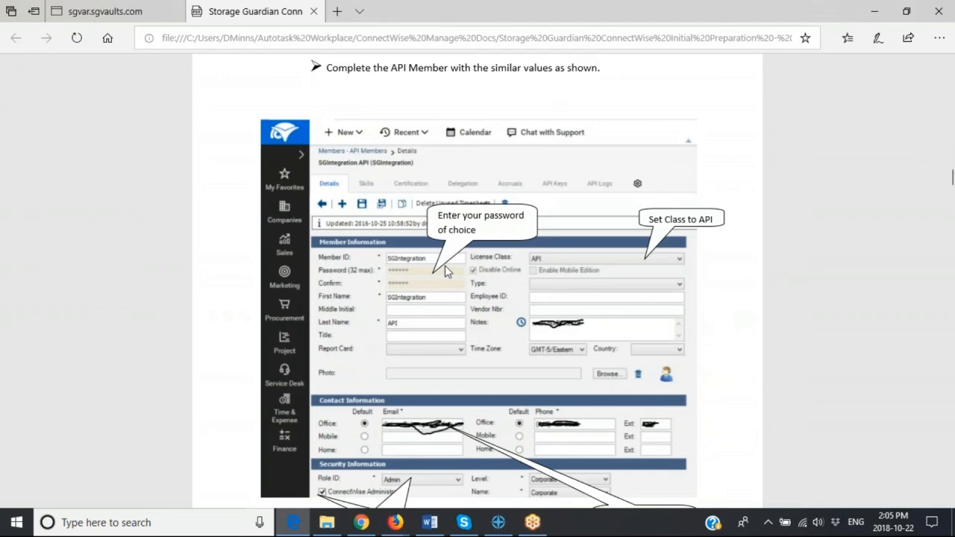
scroll(417, 306, "down", 1)
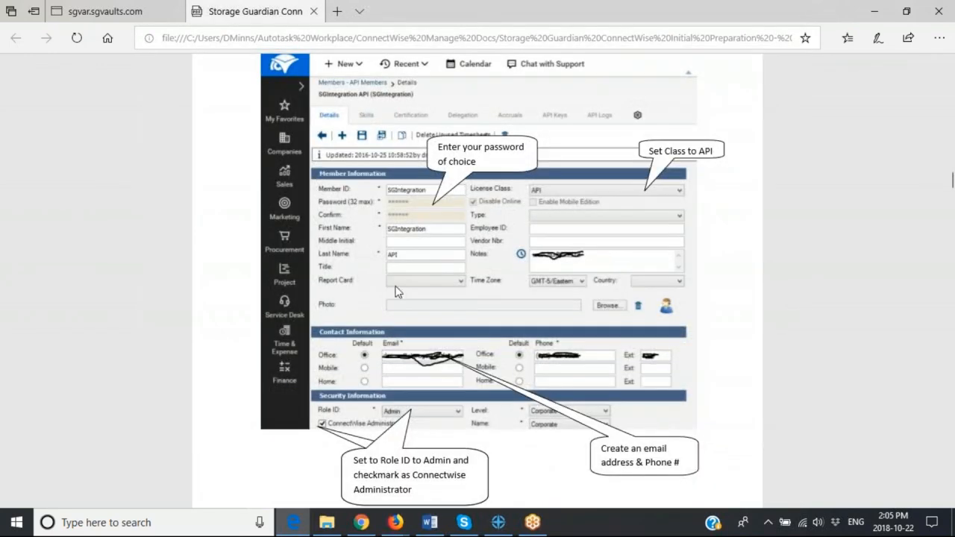
scroll(381, 334, "down", 7)
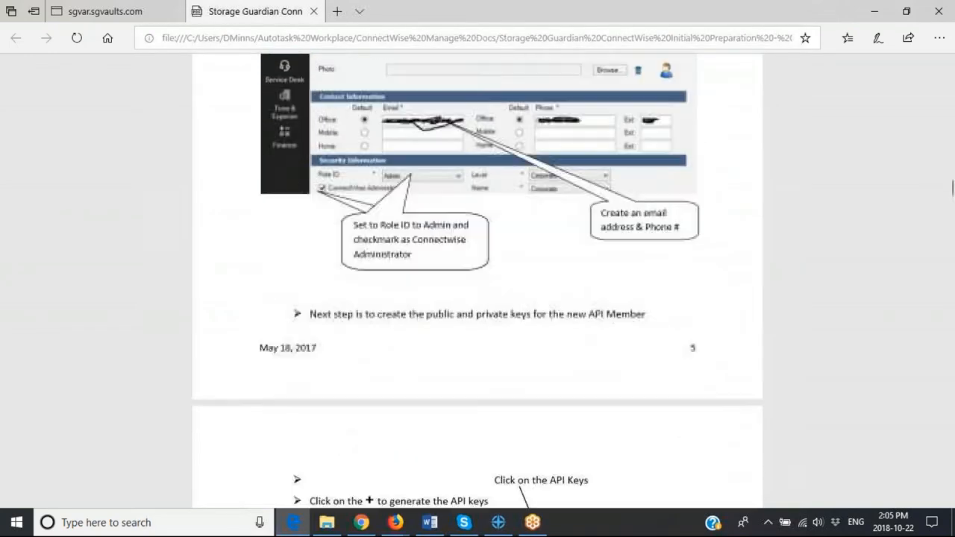
scroll(374, 329, "down", 6)
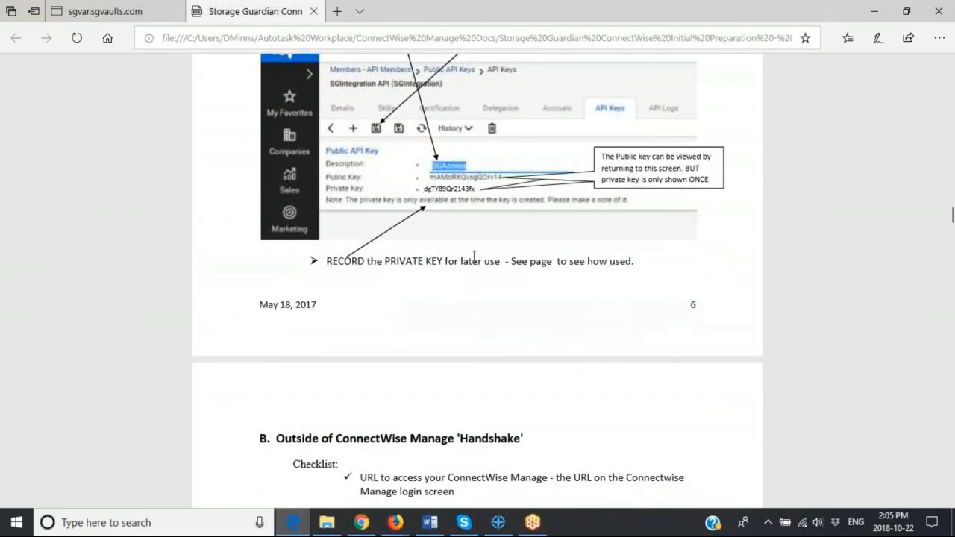
scroll(480, 247, "down", 3)
scroll(480, 240, "down", 4)
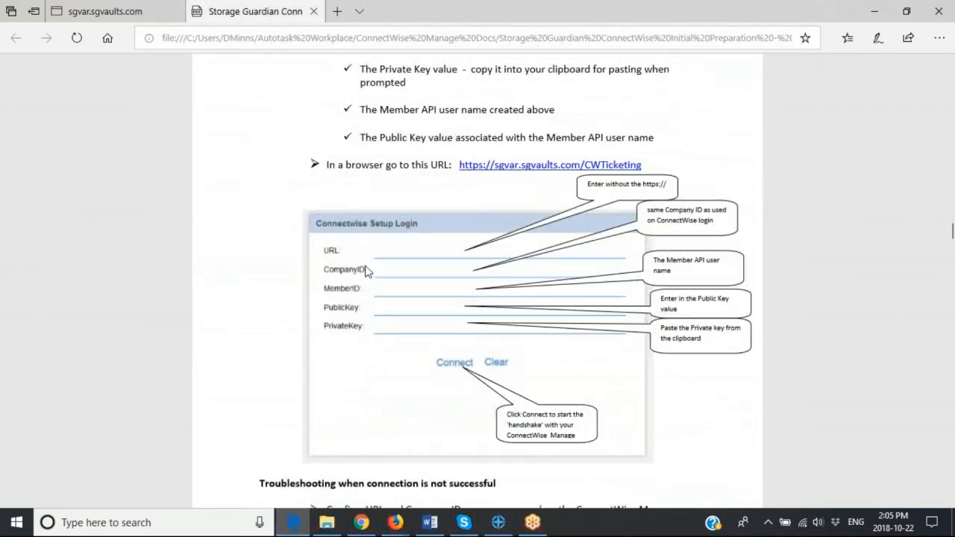
scroll(386, 281, "down", 1)
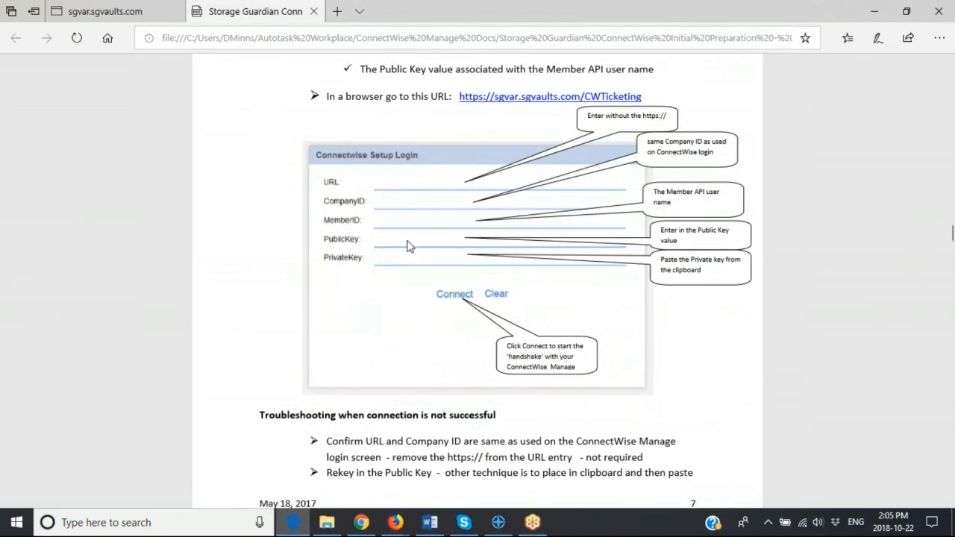